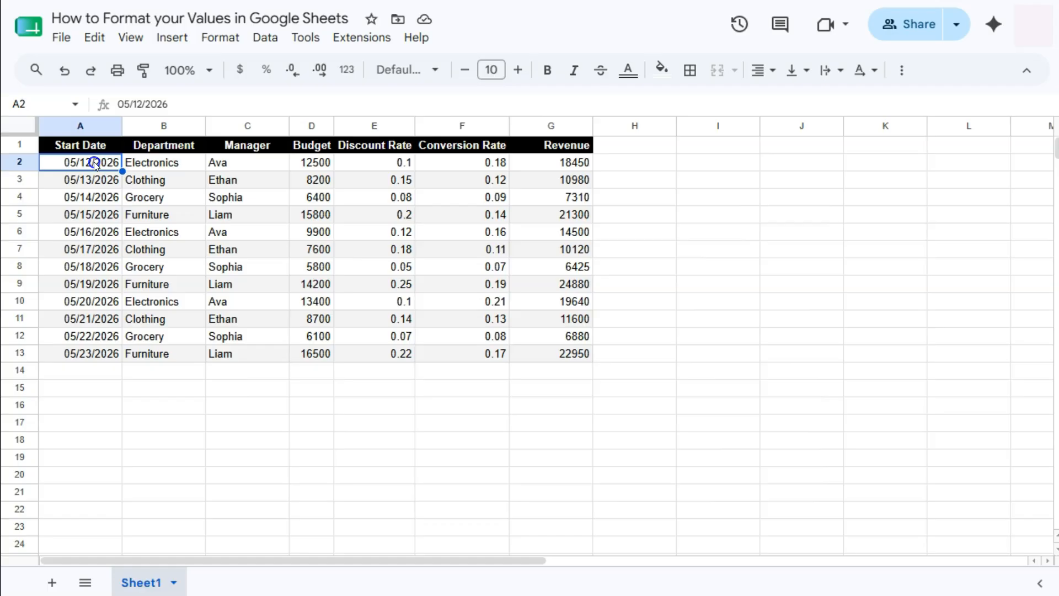
Open the custom date and time formats for the Start Date cells A2:A13 and clear the existing format pattern.
drag(94, 161, 99, 349)
click(220, 38)
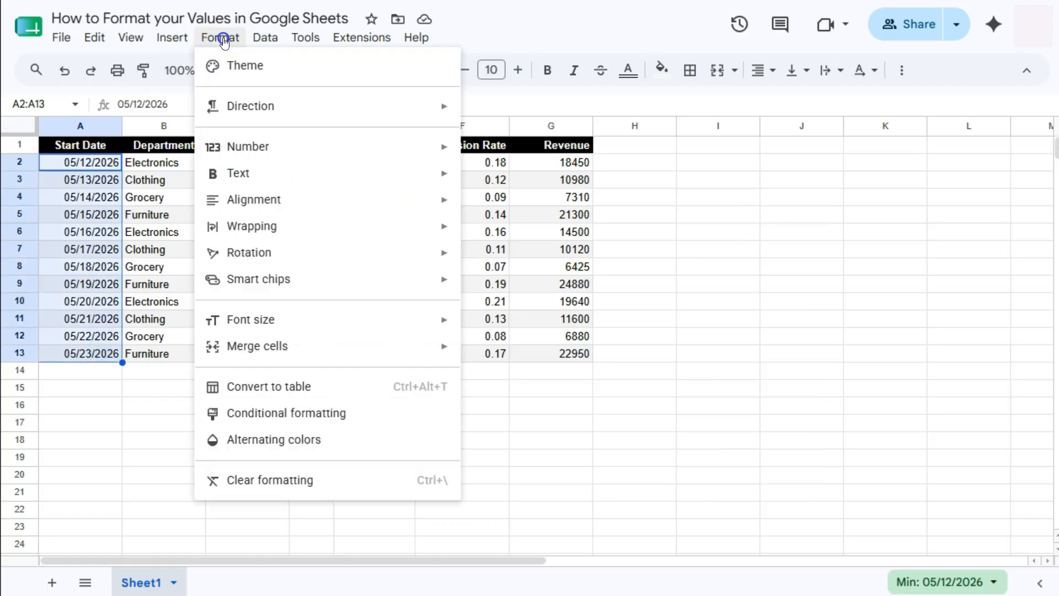
click(245, 148)
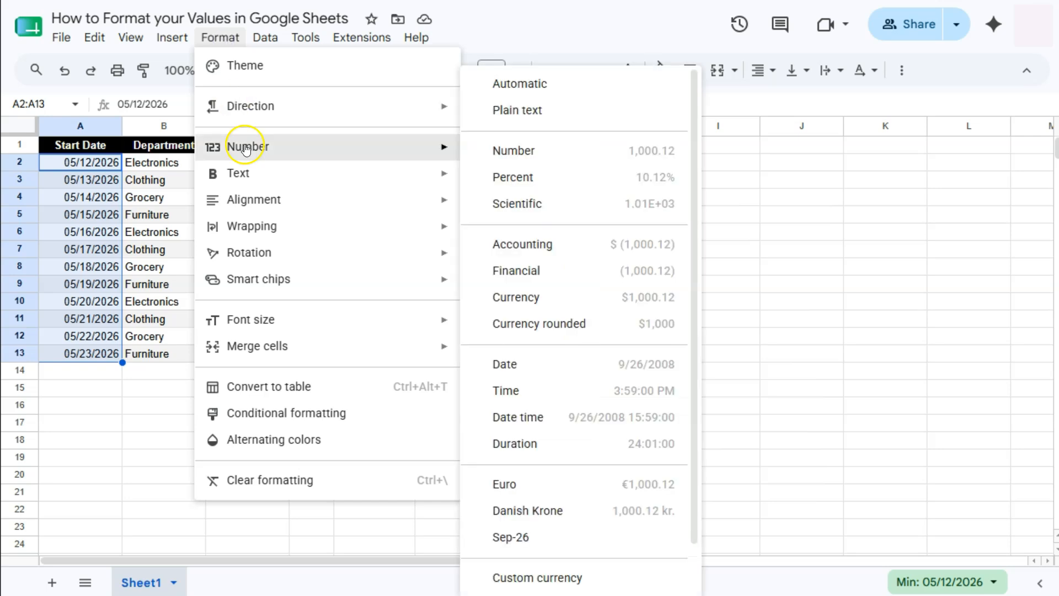
scroll(622, 472, down, 1)
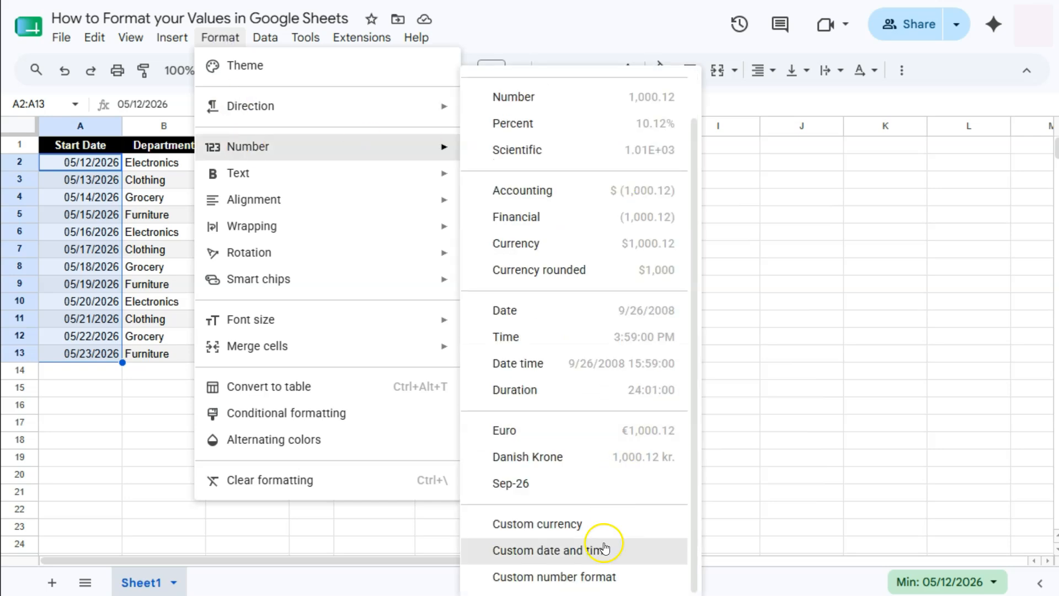
click(574, 550)
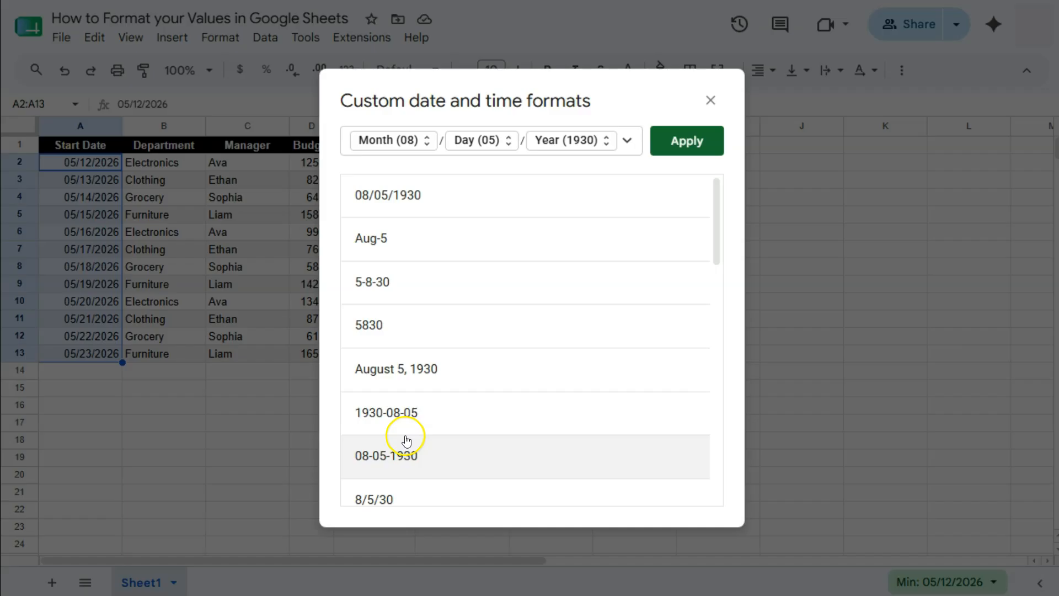
scroll(447, 345, down, 2)
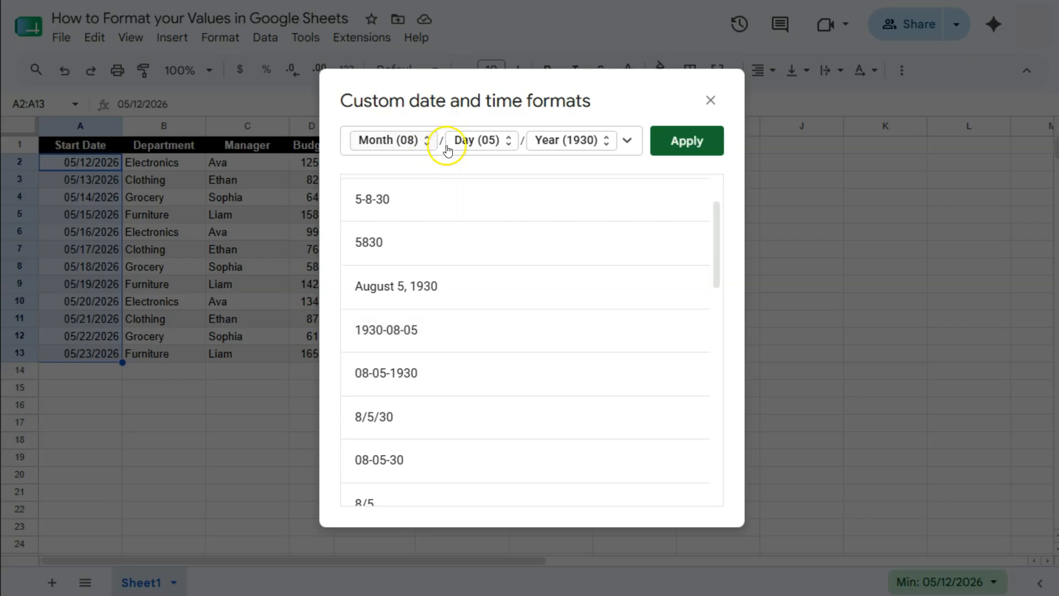
click(626, 141)
click(622, 143)
key(BackSpace)
key(BackSpace)
key(BackSpace)
key(BackSpace)
key(BackSpace)
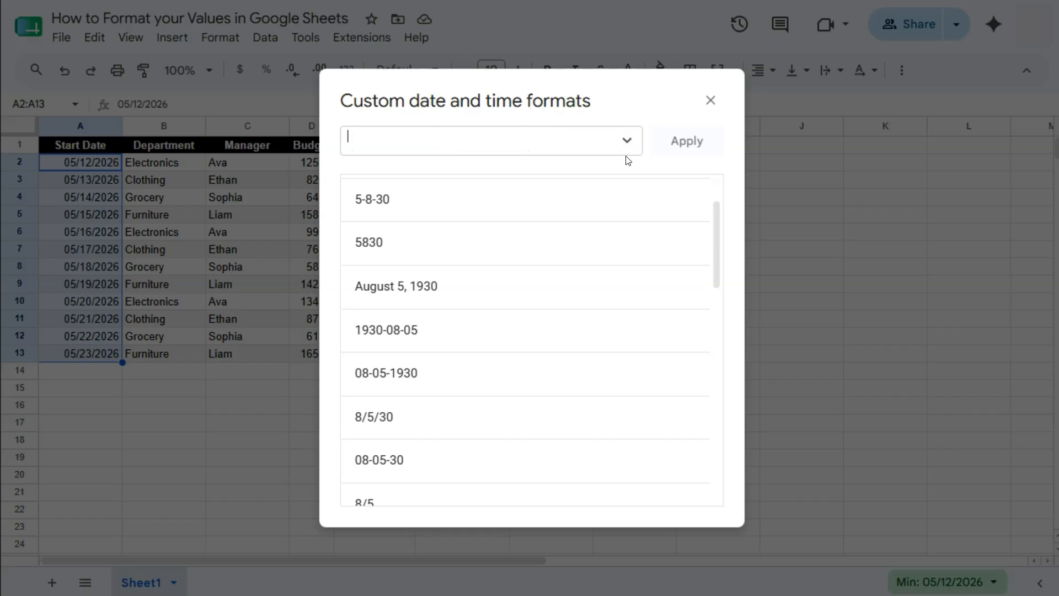
Build a Day / Month / Year (30) date format and apply it to the selected dates.
click(627, 141)
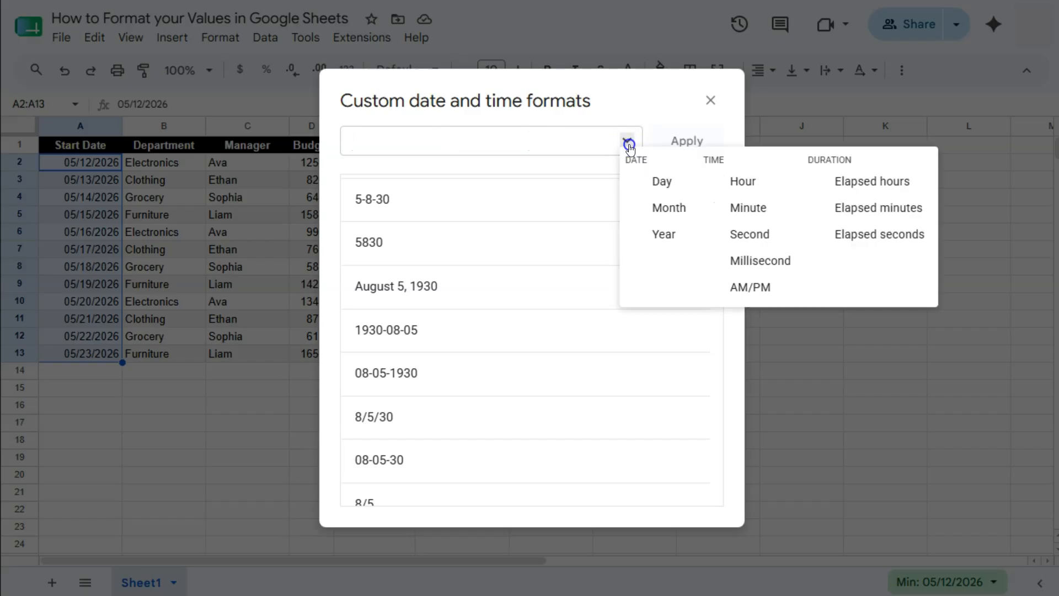
click(661, 180)
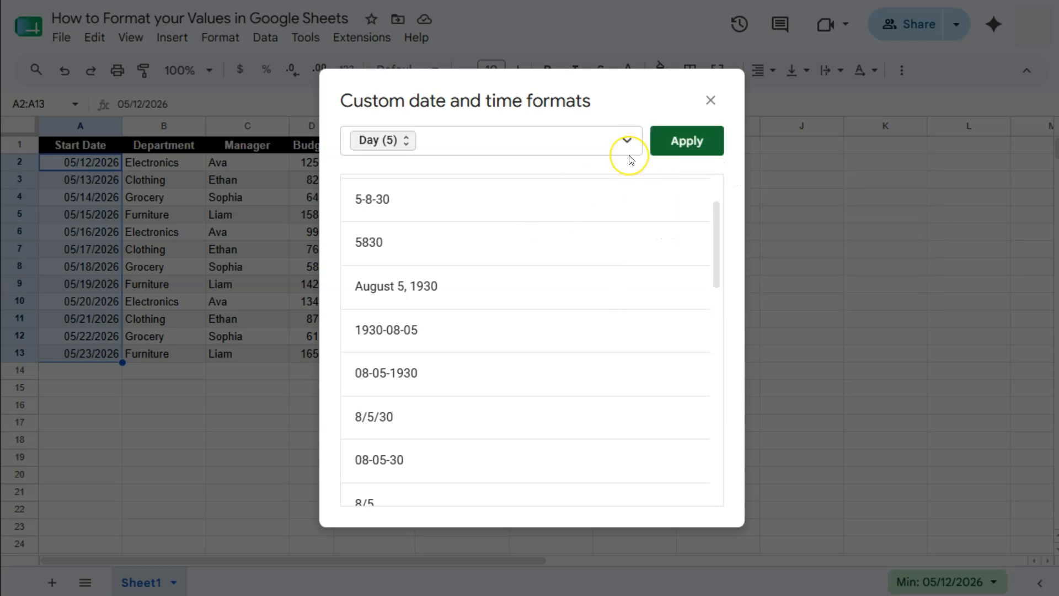
click(520, 137)
text(/)
click(625, 141)
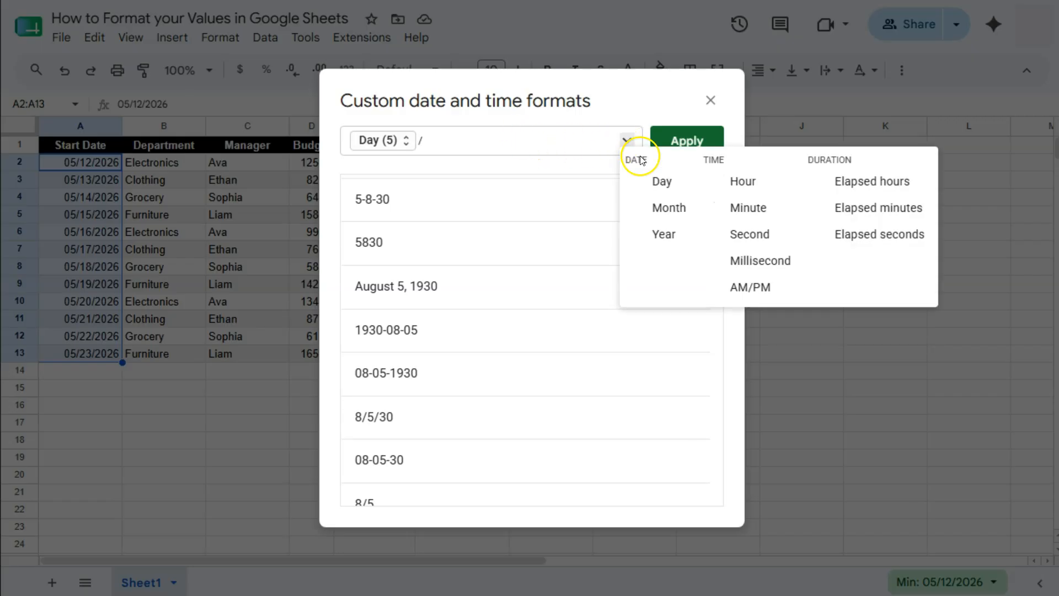
click(666, 205)
click(533, 140)
text(/)
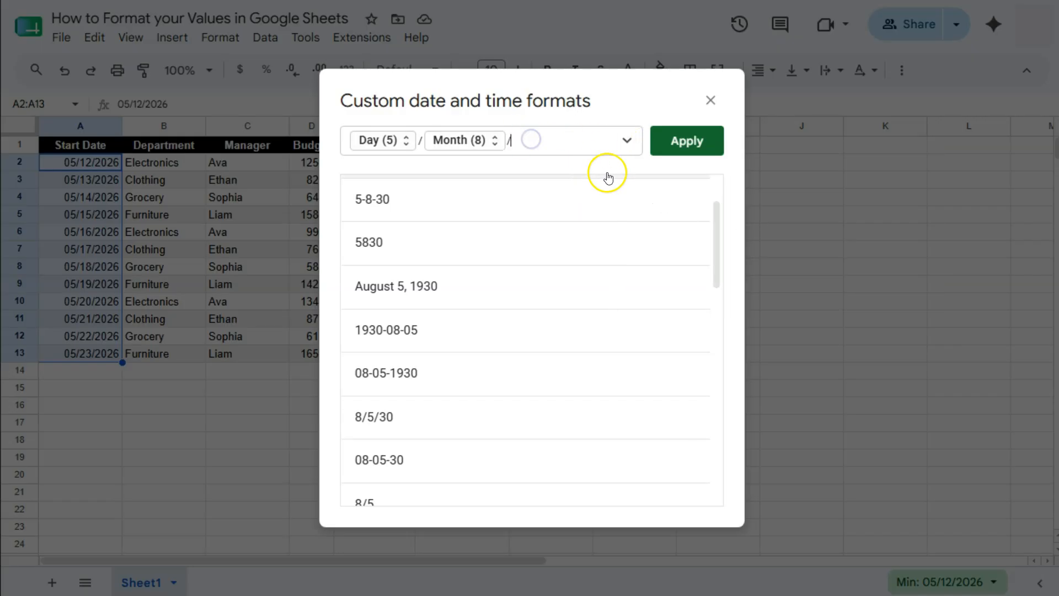
click(627, 140)
click(662, 234)
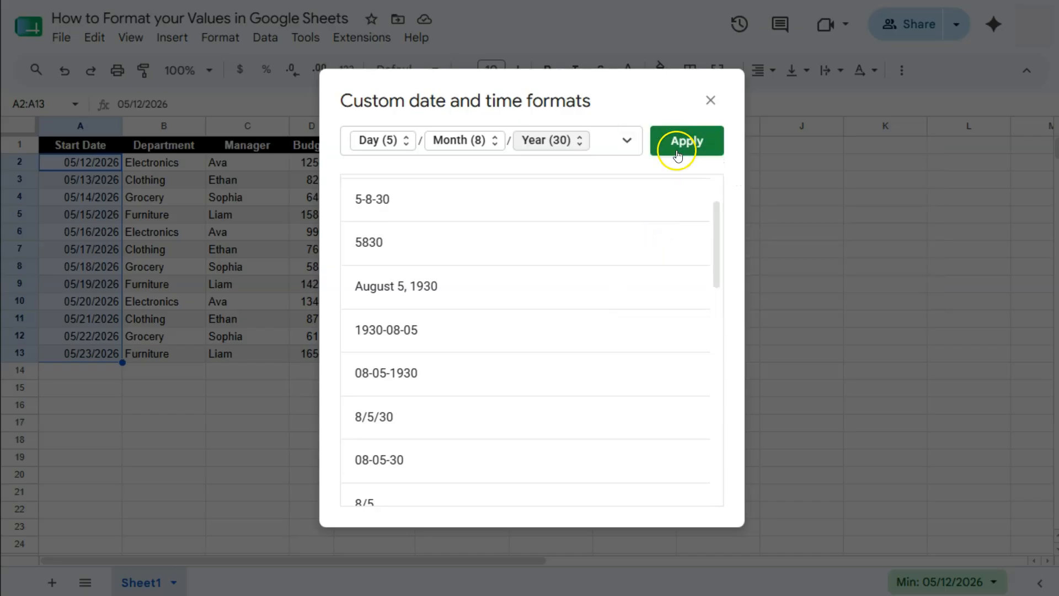
click(678, 154)
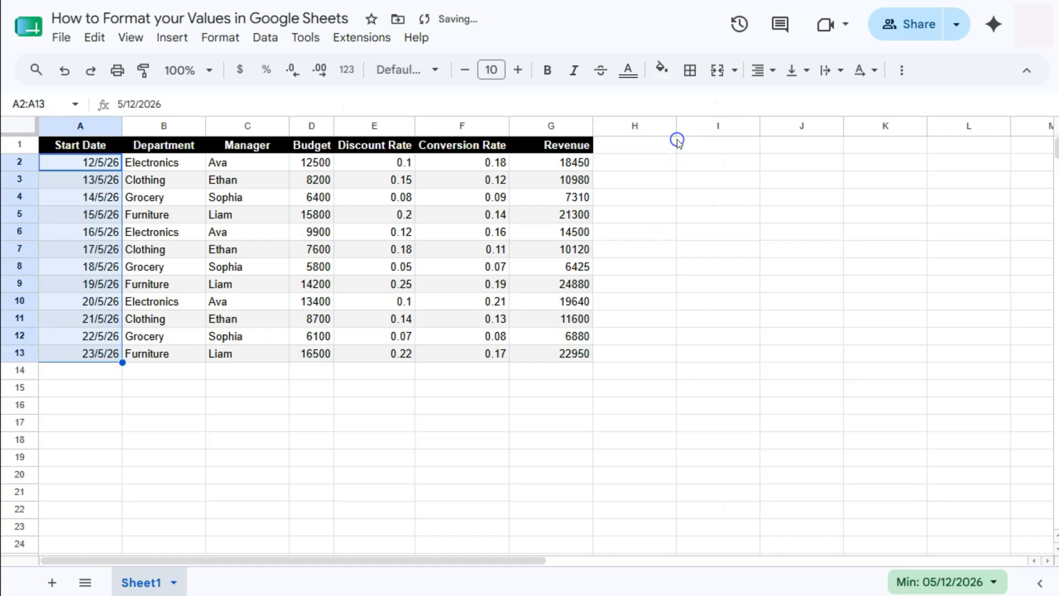
click(110, 167)
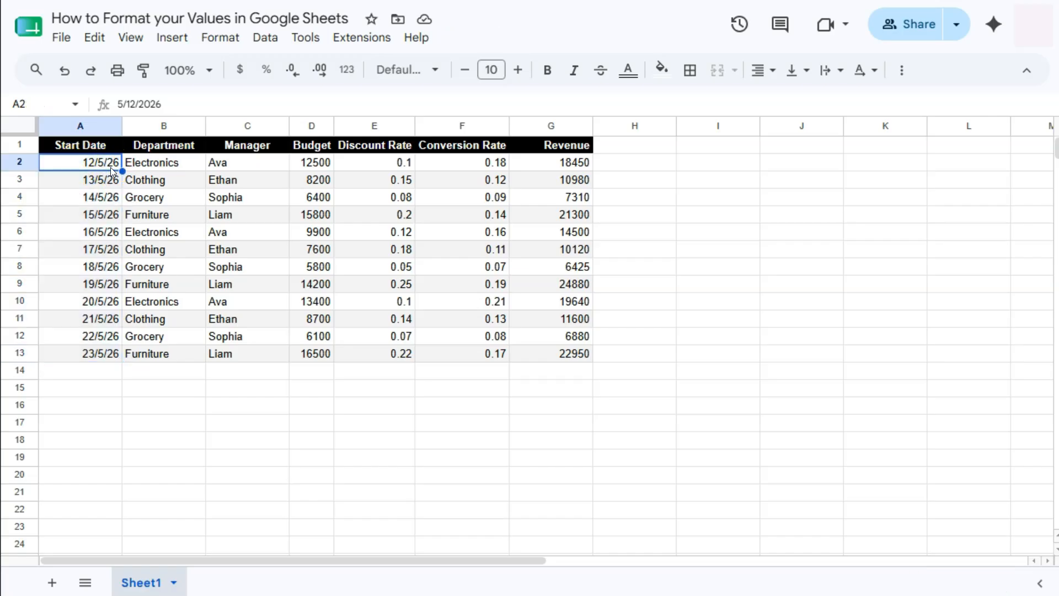
drag(110, 167, 106, 359)
click(220, 37)
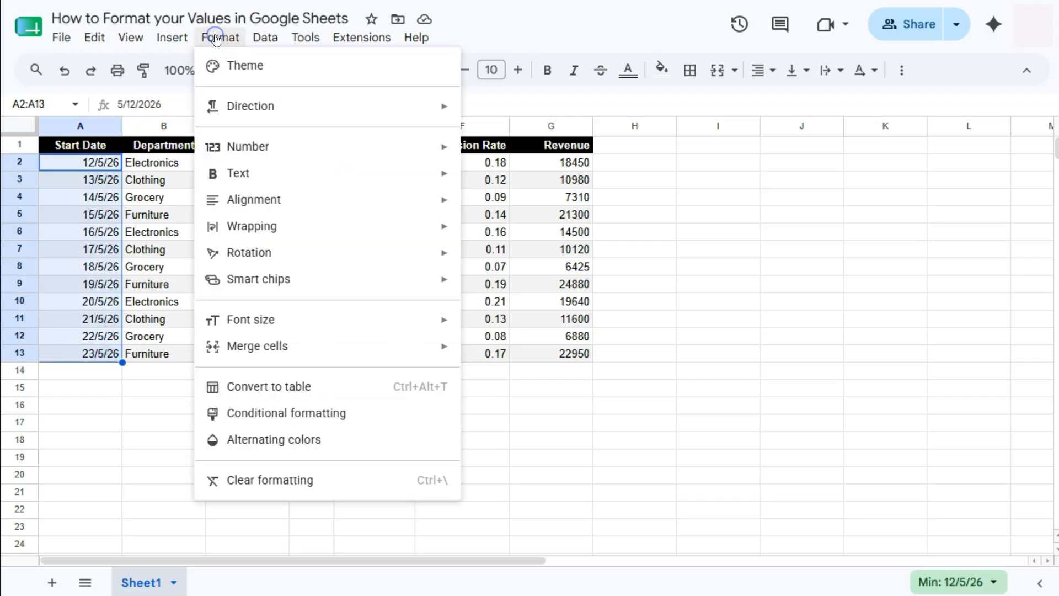
mouse_move(266, 147)
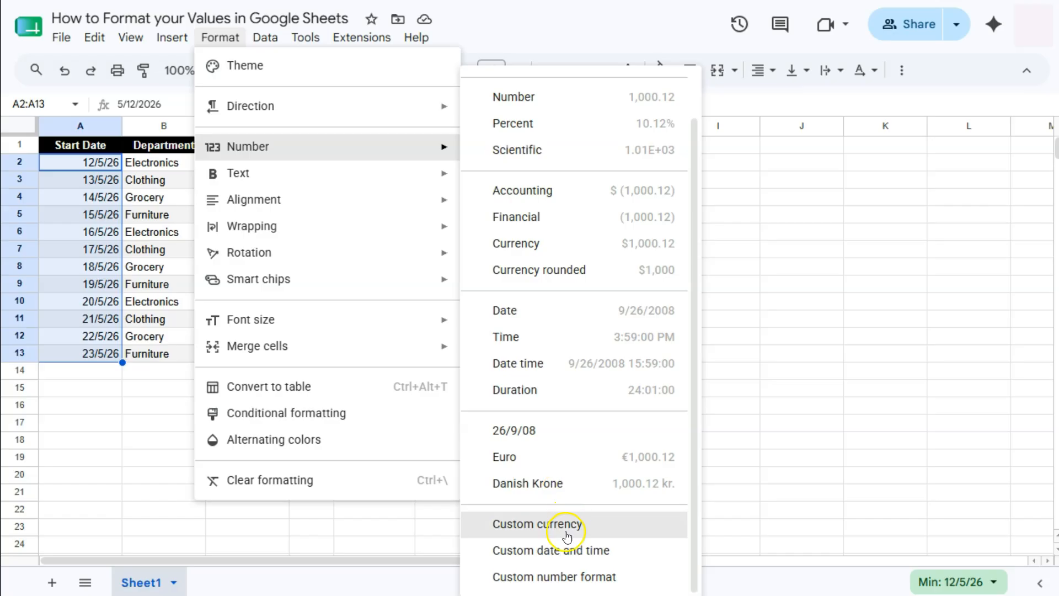
click(146, 394)
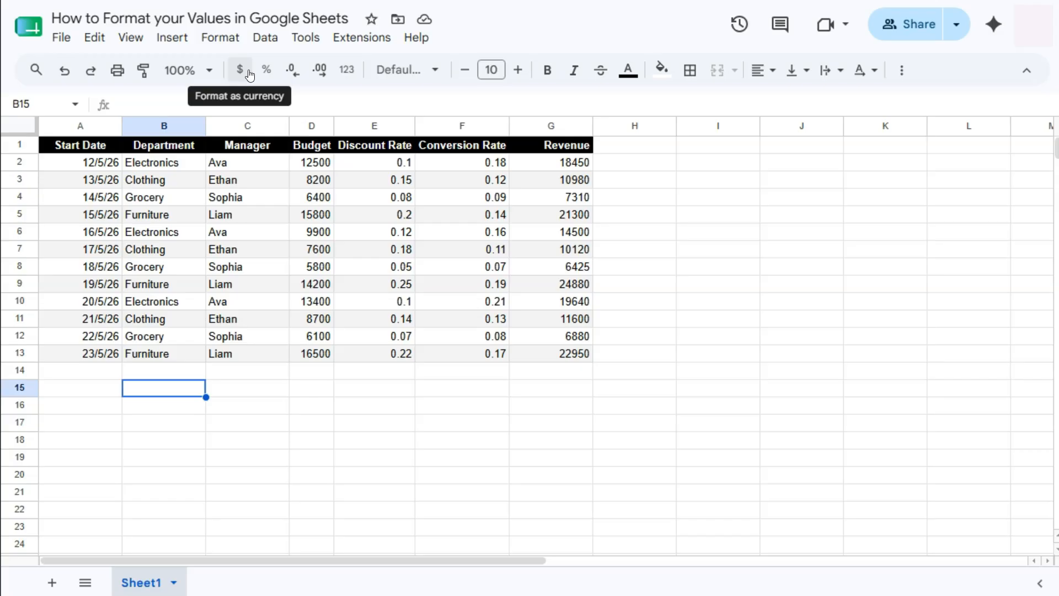
Apply the Euro custom currency format to the Budget values D2:D13.
drag(309, 162, 315, 350)
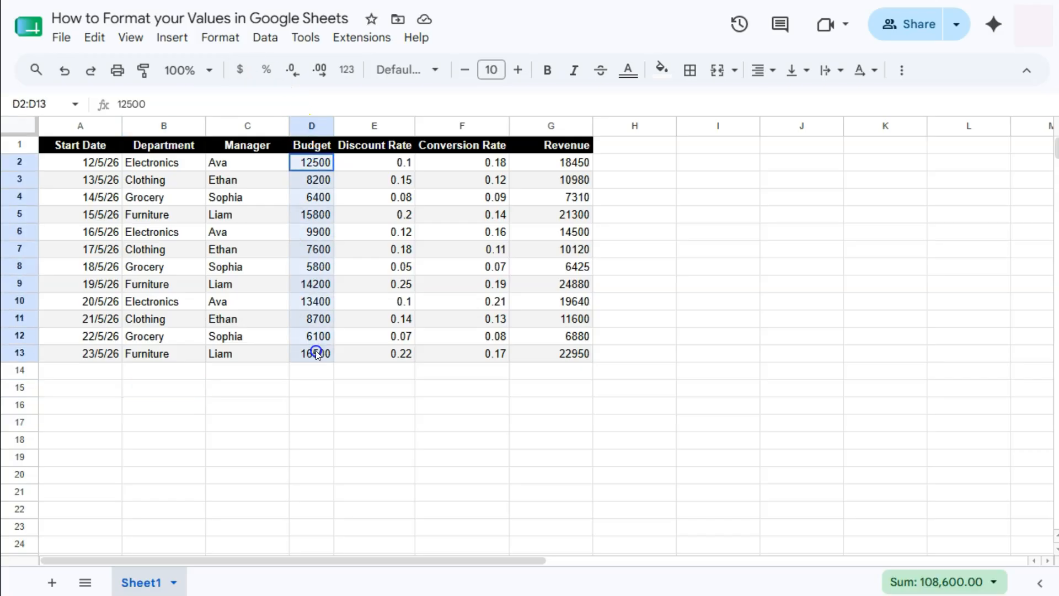
click(216, 37)
click(263, 146)
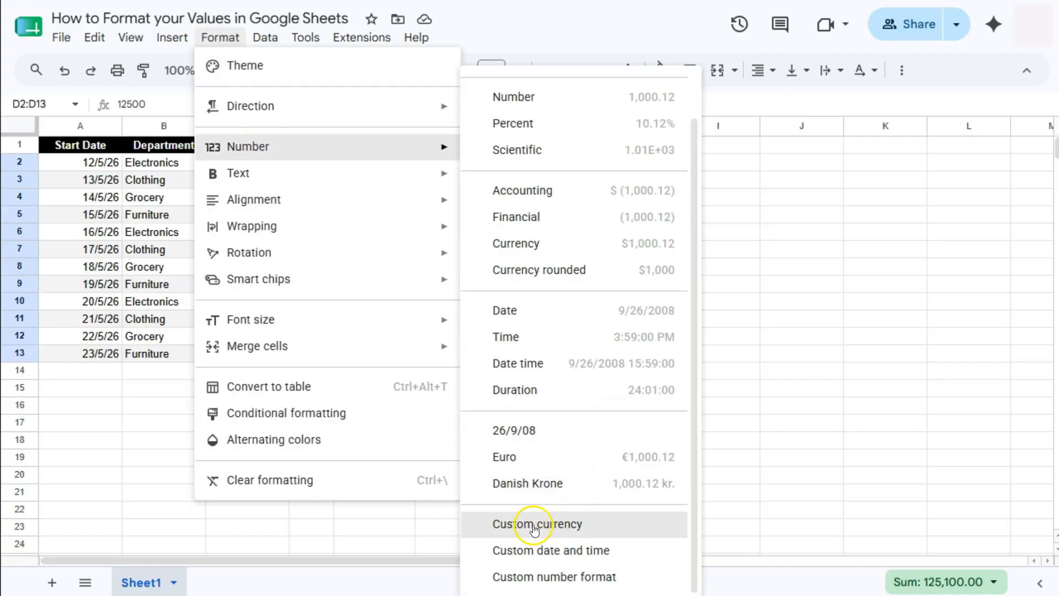
click(549, 531)
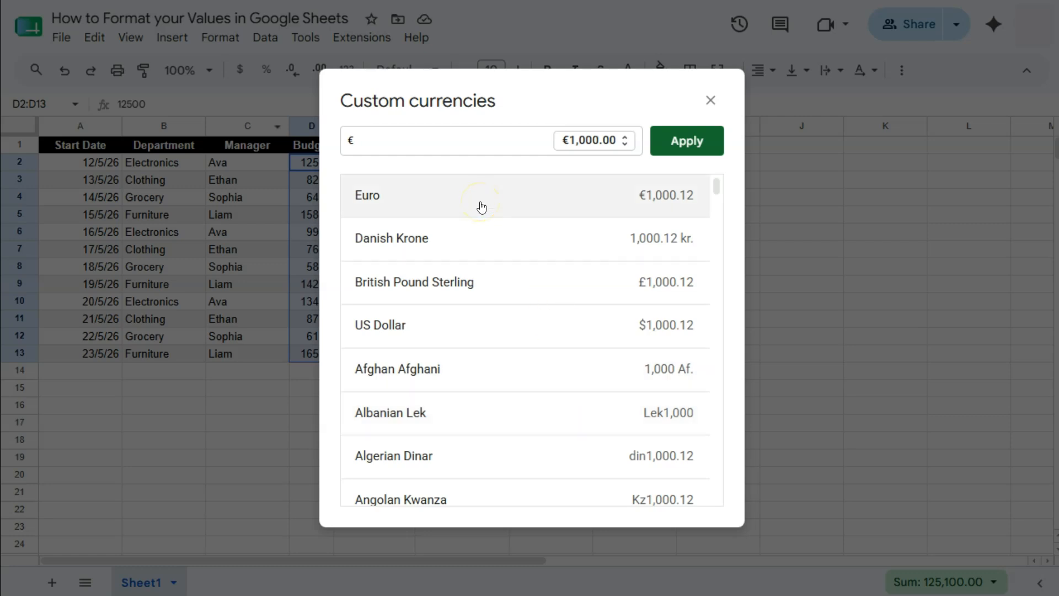
click(669, 132)
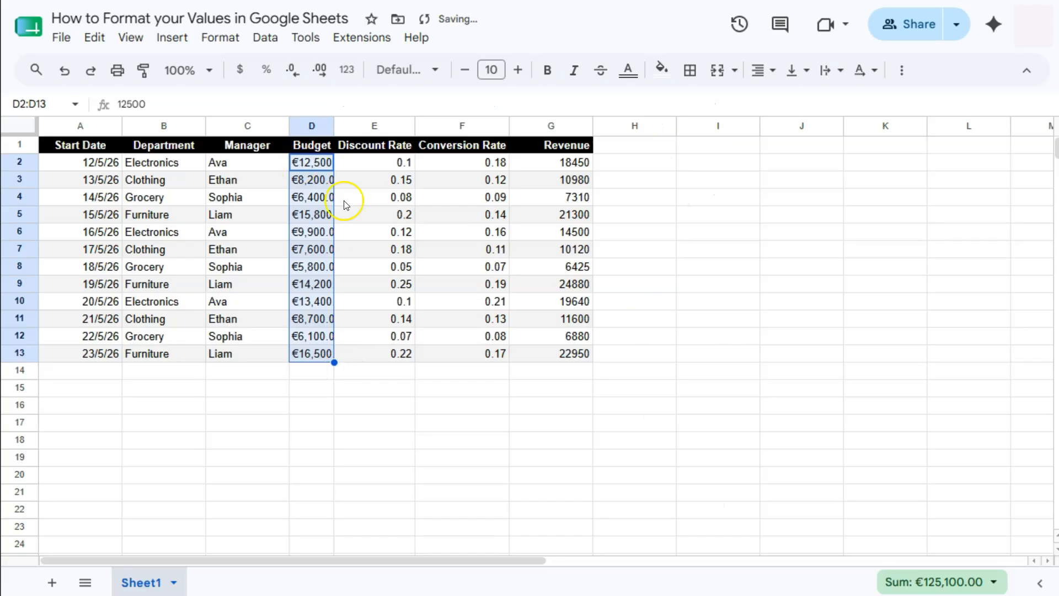
Autofit the Budget column's width and remove both decimal places from the Budget values.
double_click(334, 125)
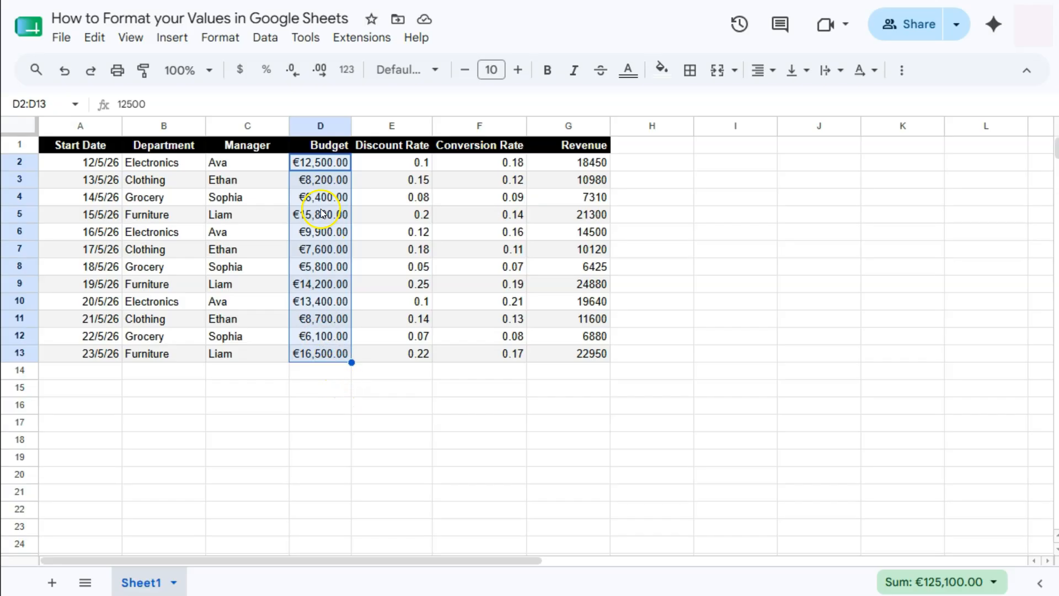
click(291, 70)
click(291, 70)
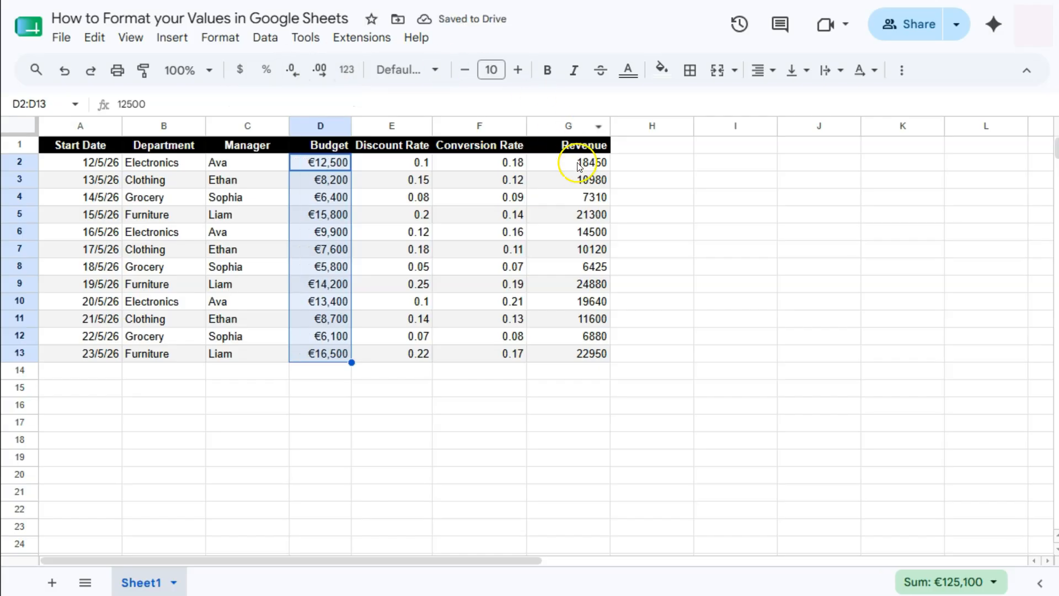
Format the Revenue values G2:G13 as Euro and remove both decimal places.
drag(576, 161, 579, 353)
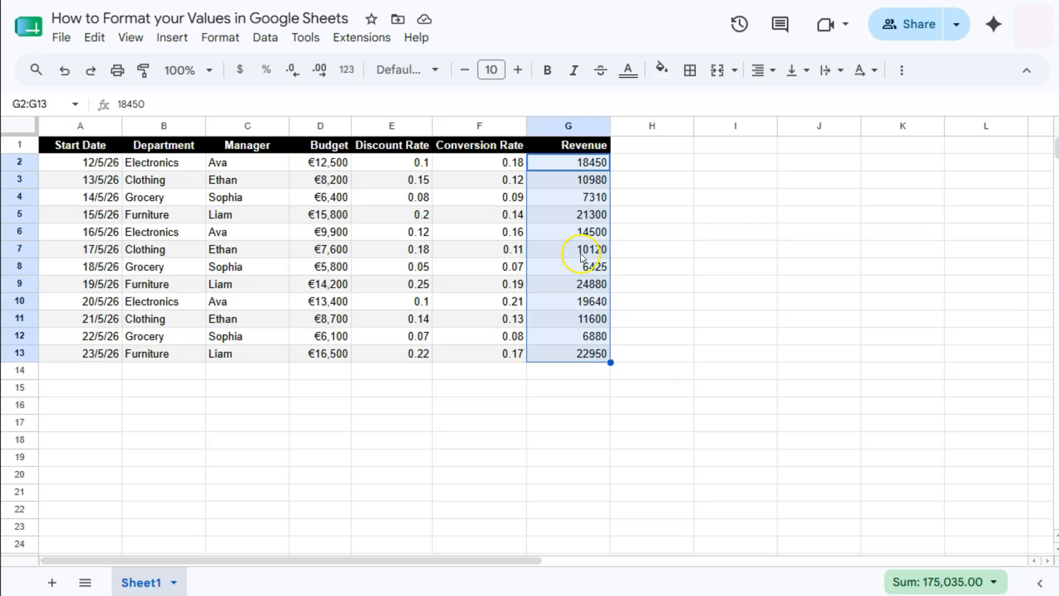
click(220, 37)
click(262, 147)
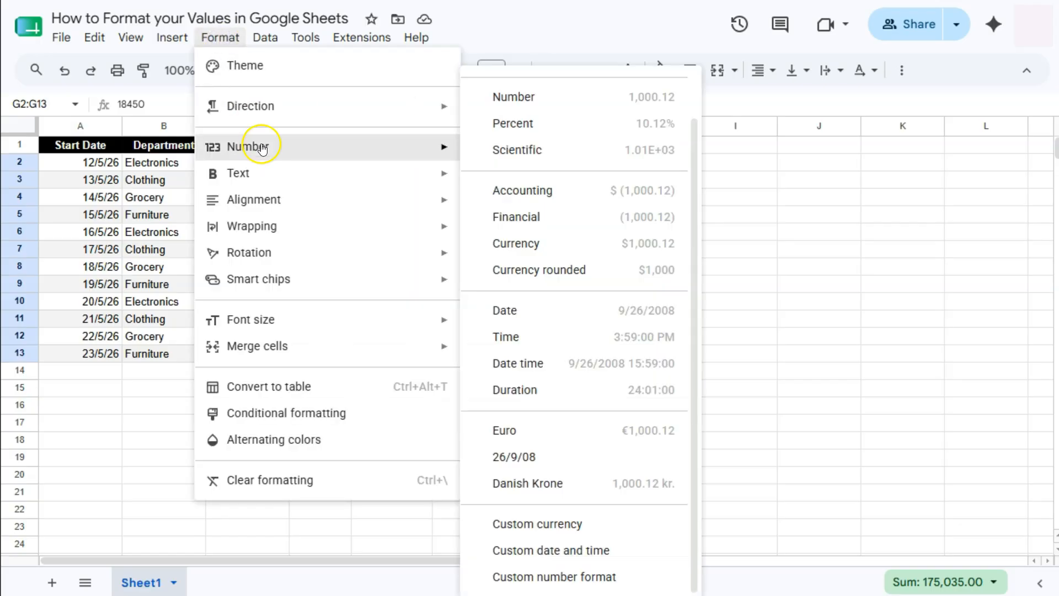
click(512, 431)
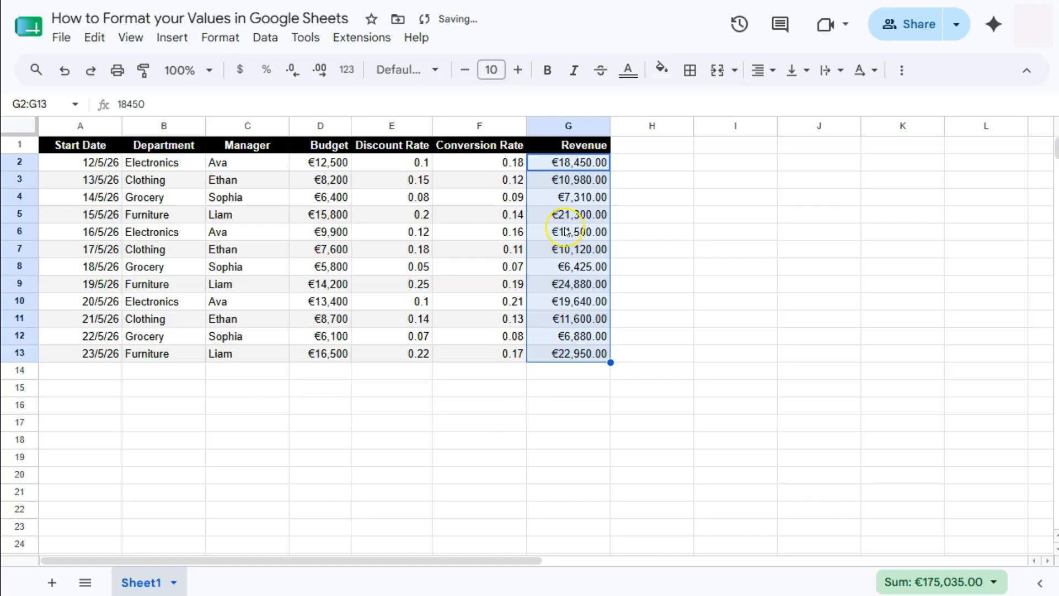
click(291, 71)
click(291, 71)
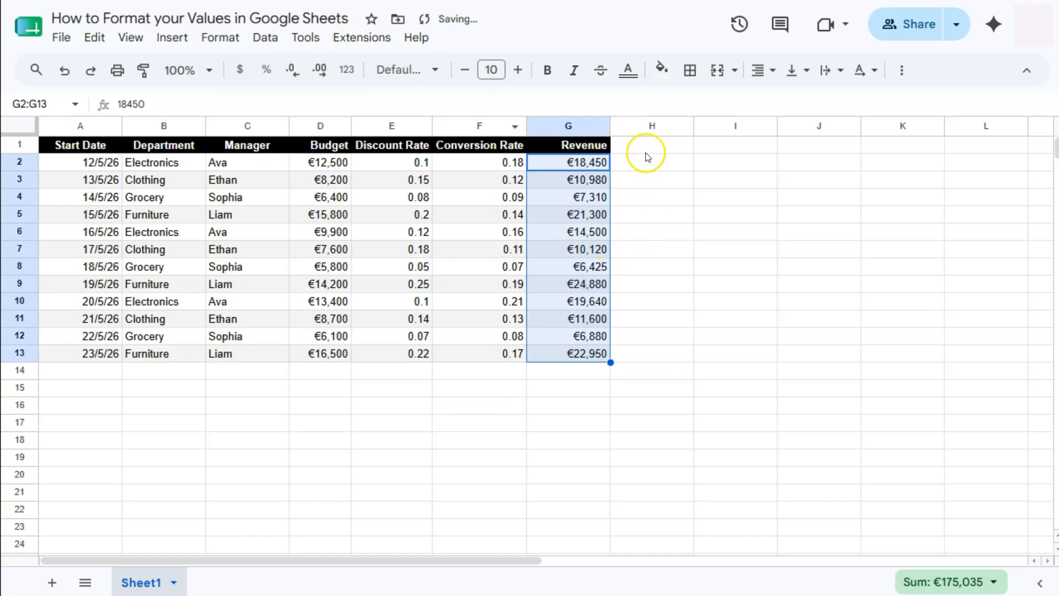
Format the Discount Rate and Conversion Rate values E2:F13 as percentages with no decimal places.
click(645, 153)
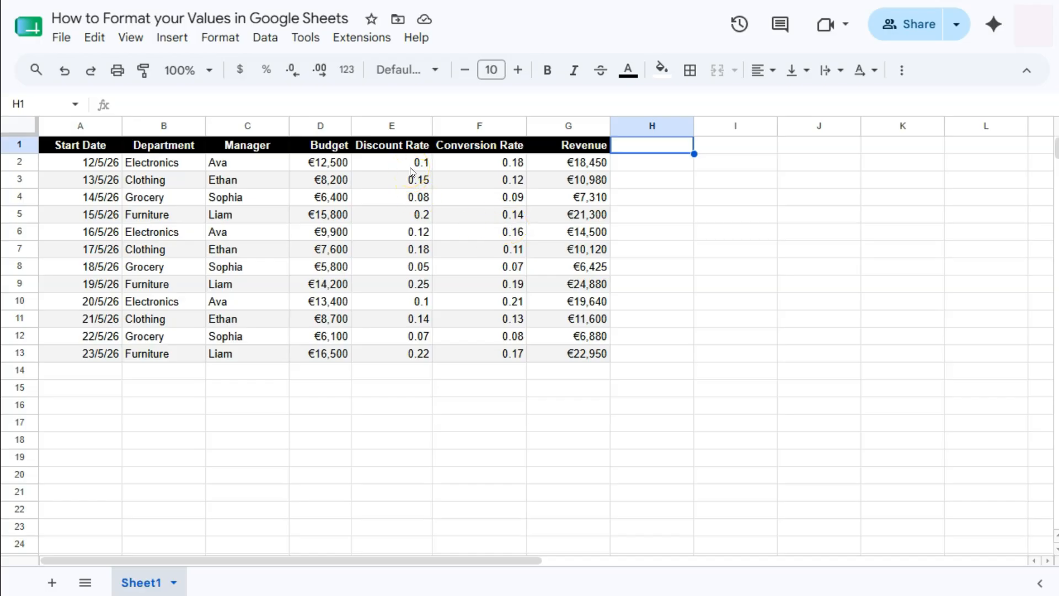
drag(405, 161, 467, 352)
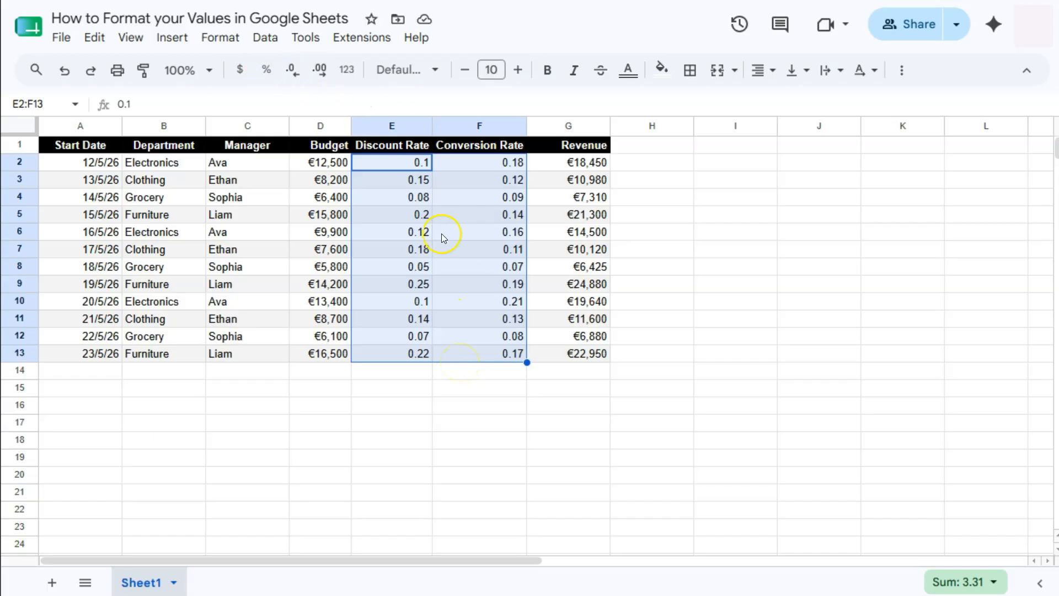
click(267, 72)
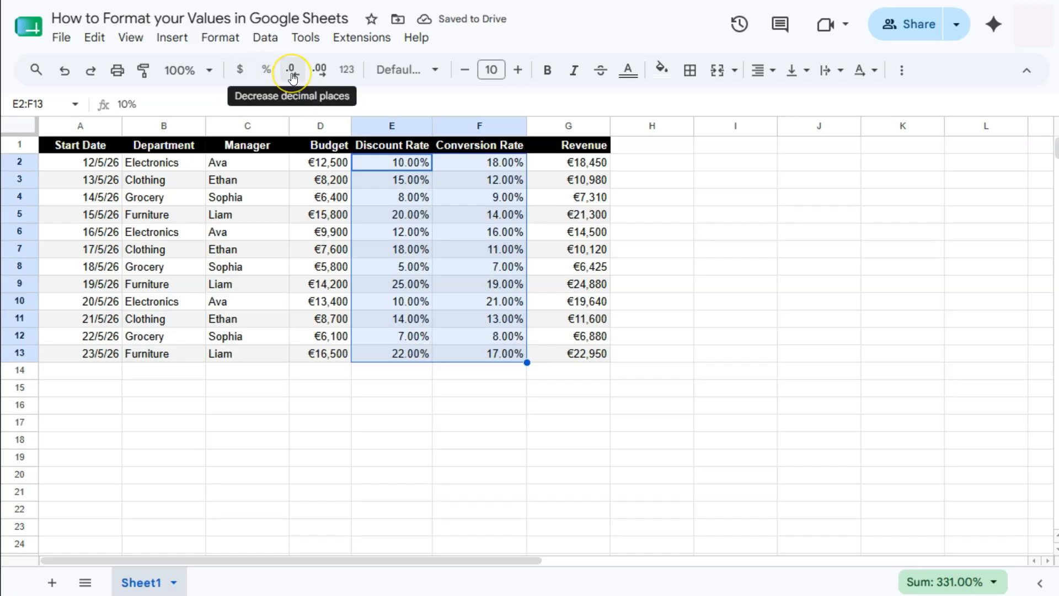
click(292, 77)
click(292, 78)
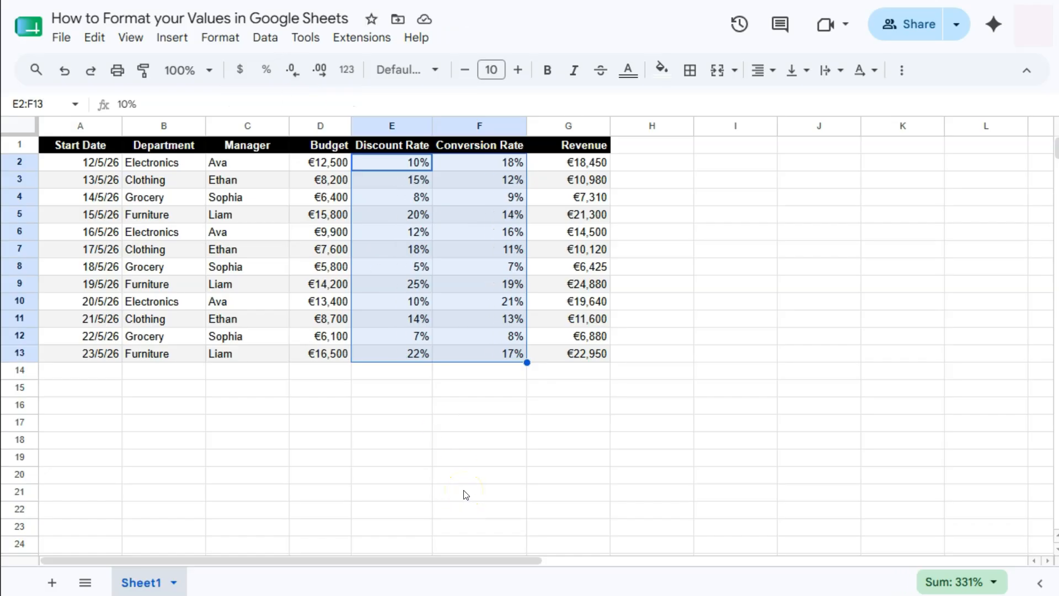
click(585, 357)
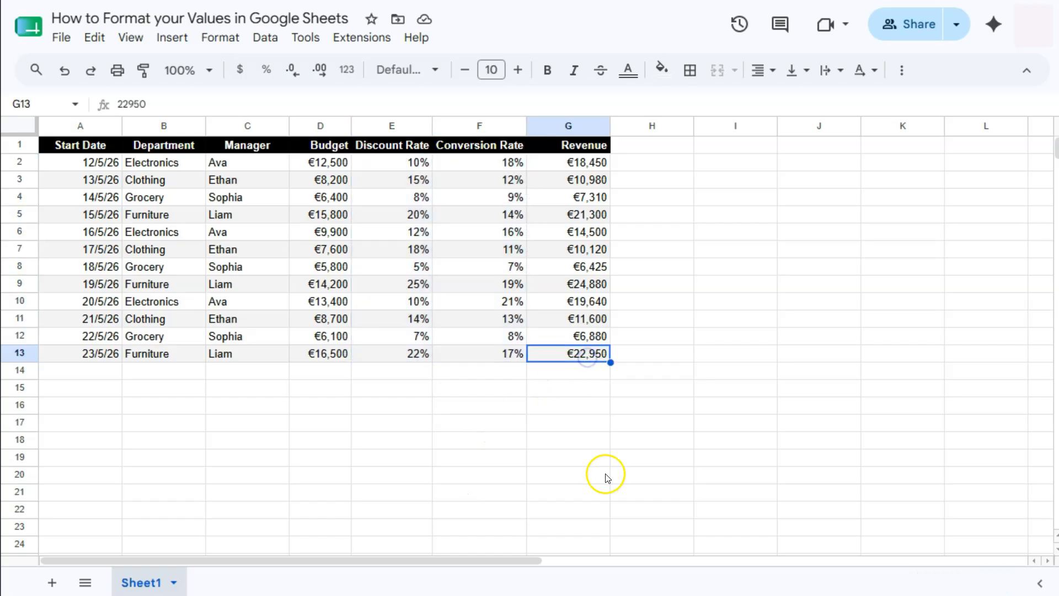